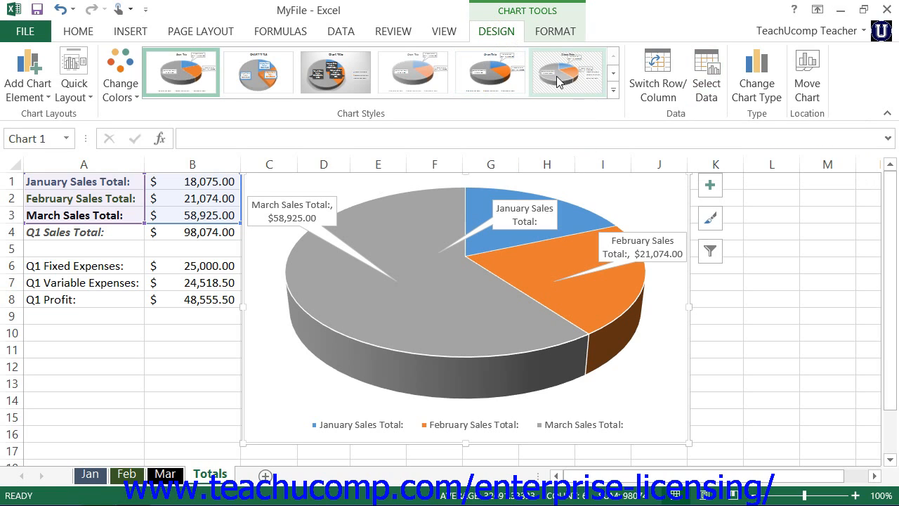
- Change the pie chart's data range to cells A6:B7 on the Totals sheet and apply it
left_click(699, 89)
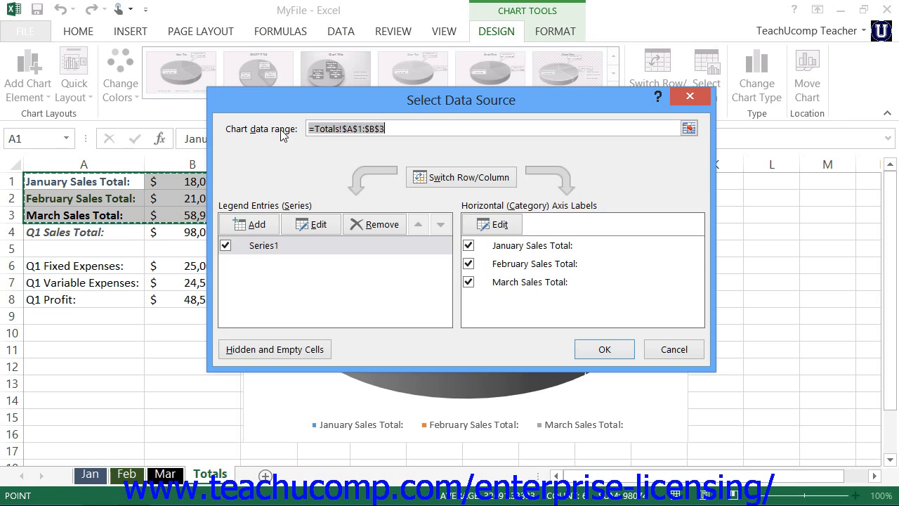
left_click(690, 130)
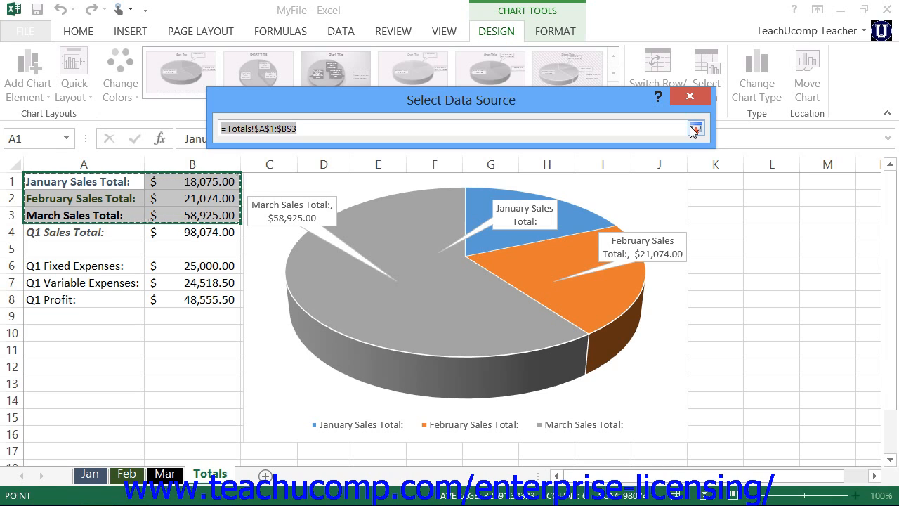
left_click(53, 265)
left_click_drag(144, 266, 179, 284)
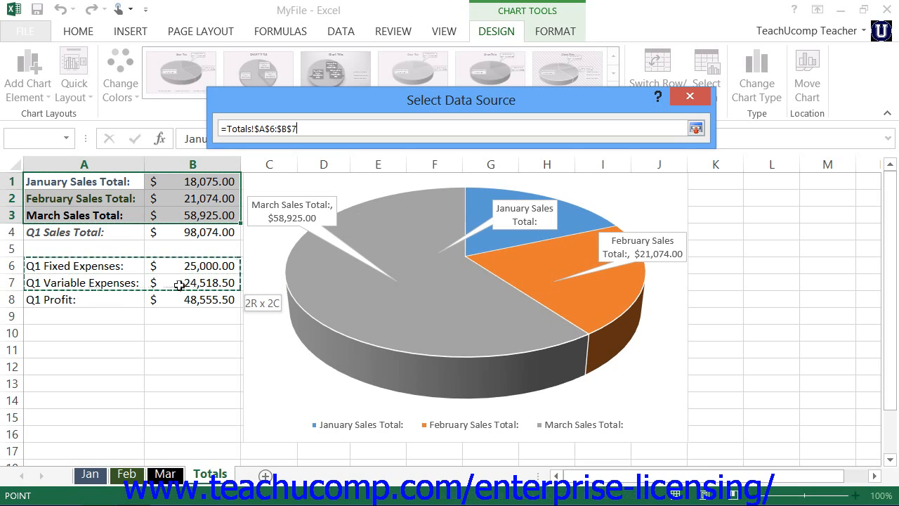
left_click(696, 129)
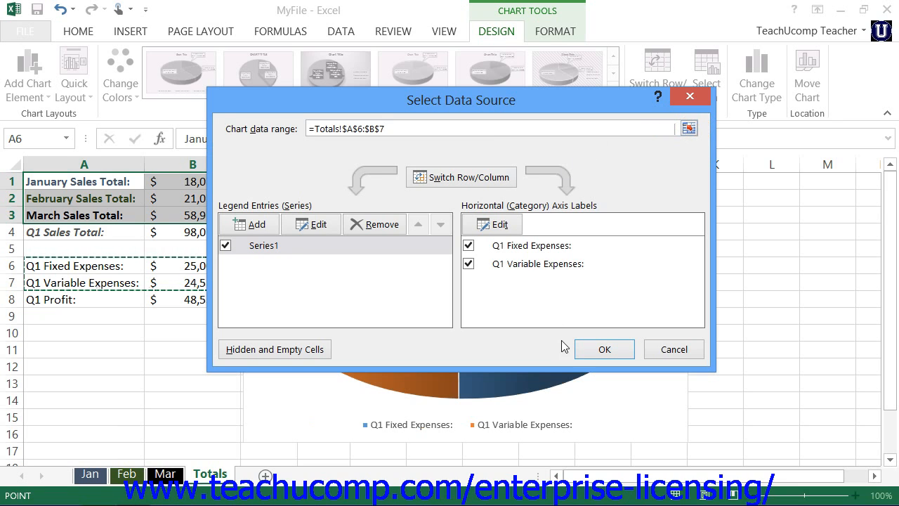
left_click(589, 354)
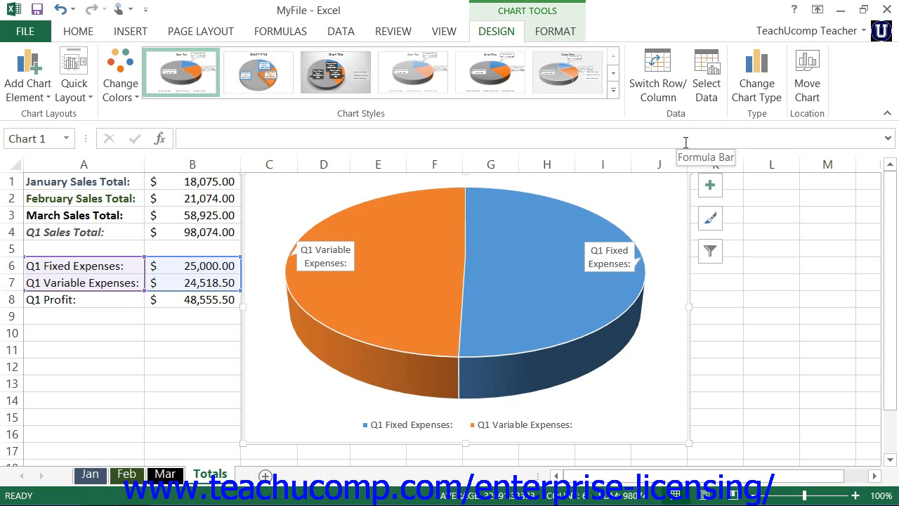
- Reopen the pie chart's data source settings to edit its series and category labels
left_click(700, 94)
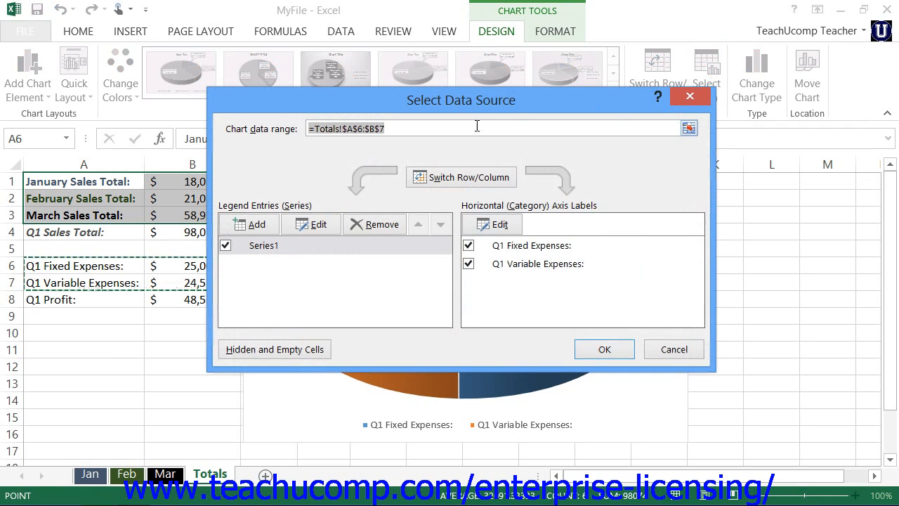
left_click(458, 128)
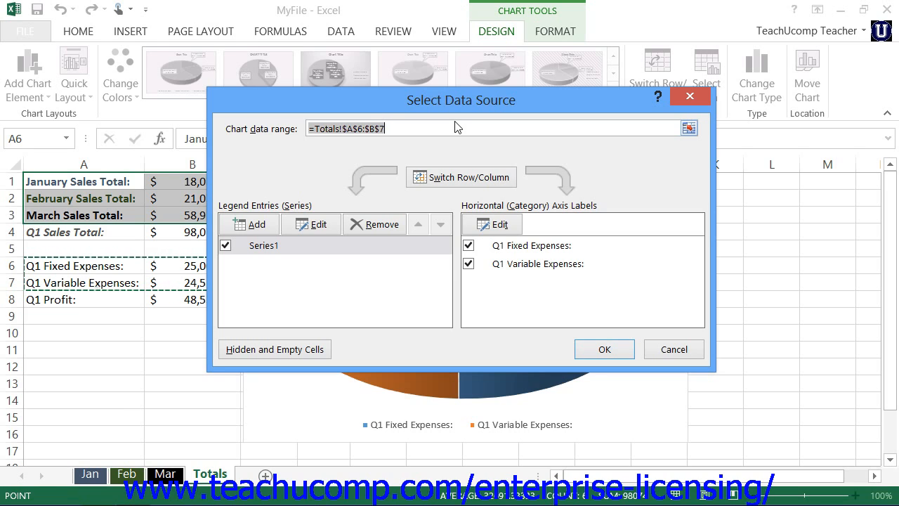
left_click(303, 201)
left_click(597, 203)
- Switch the chart's rows and columns, and switch them back to the original arrangement
left_click(477, 182)
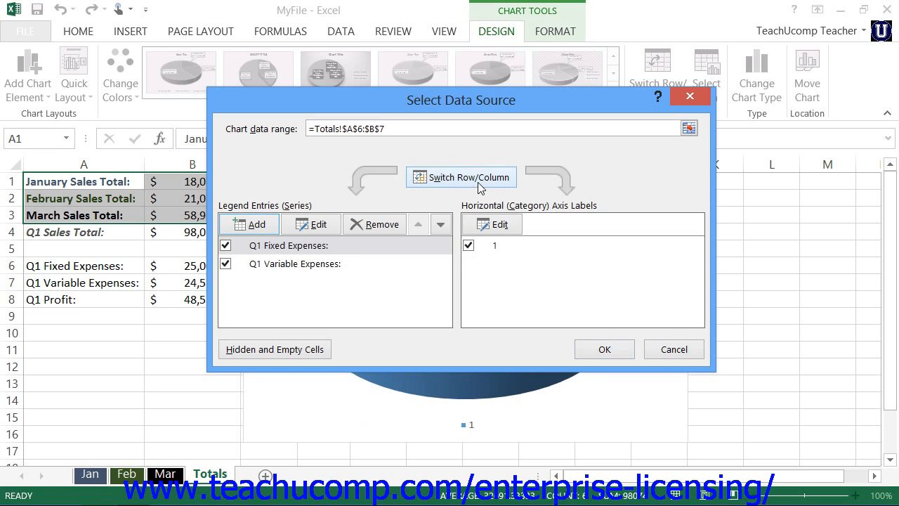
left_click(480, 183)
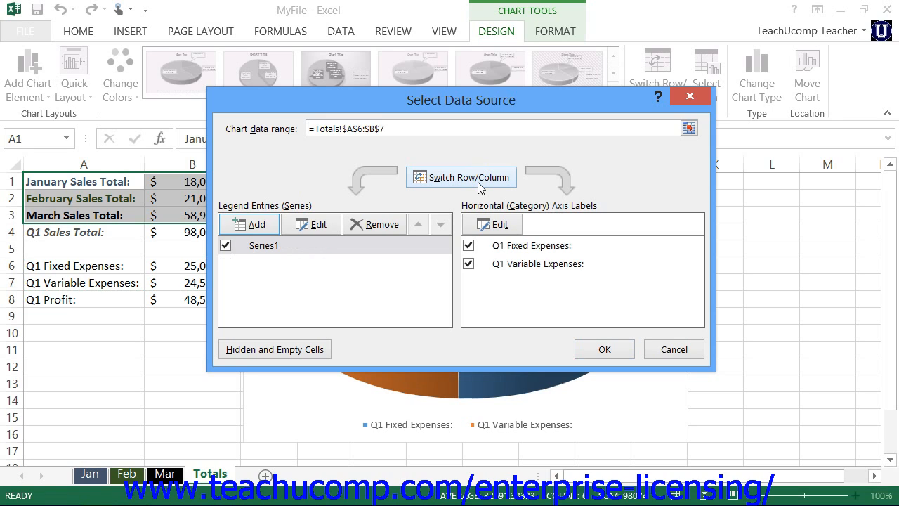
left_click(306, 210)
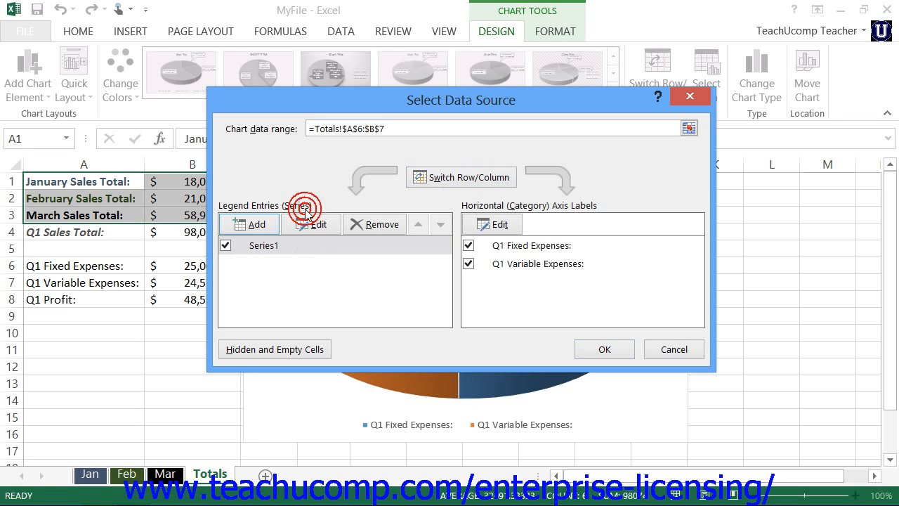
- Add a new data series named "Expenses" to the chart, keeping the default series values
left_click(245, 226)
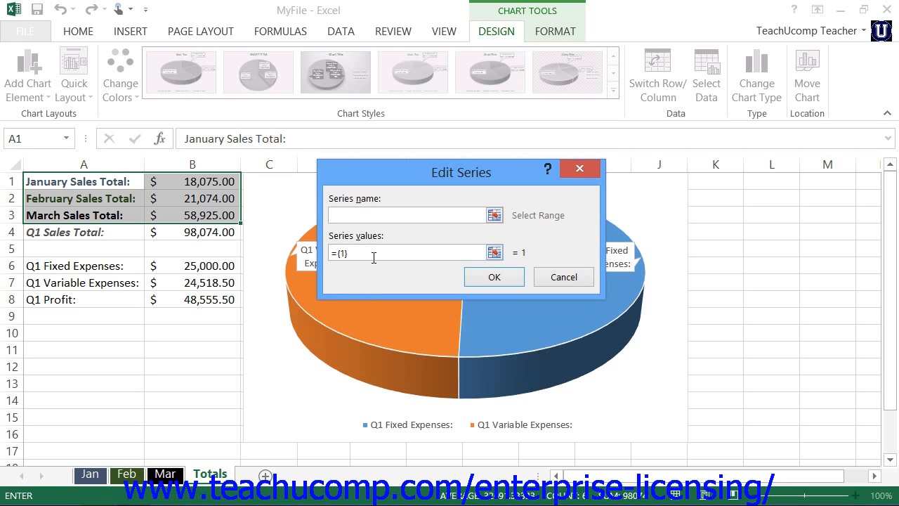
left_click(370, 257)
left_click(385, 215)
type("Expenses")
left_click(482, 278)
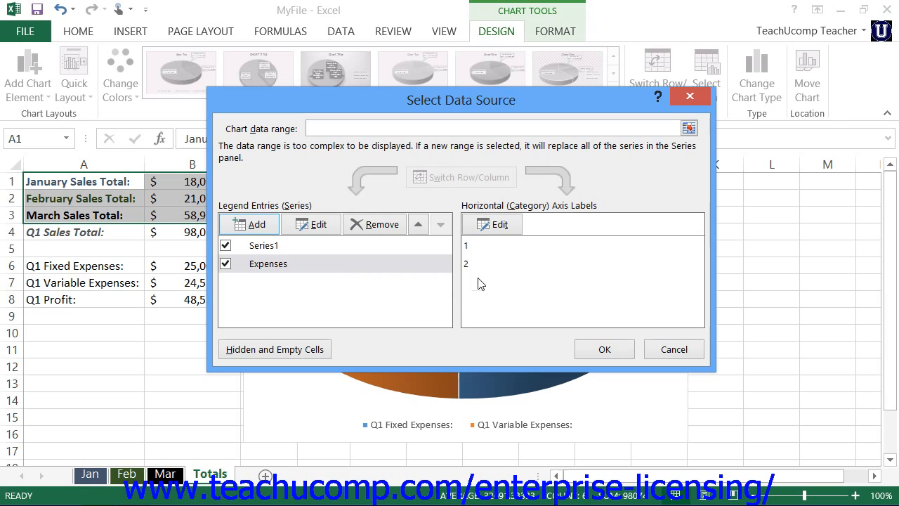
- Rename the chart's Series1 legend entry as "Total Expenses"
left_click(284, 247)
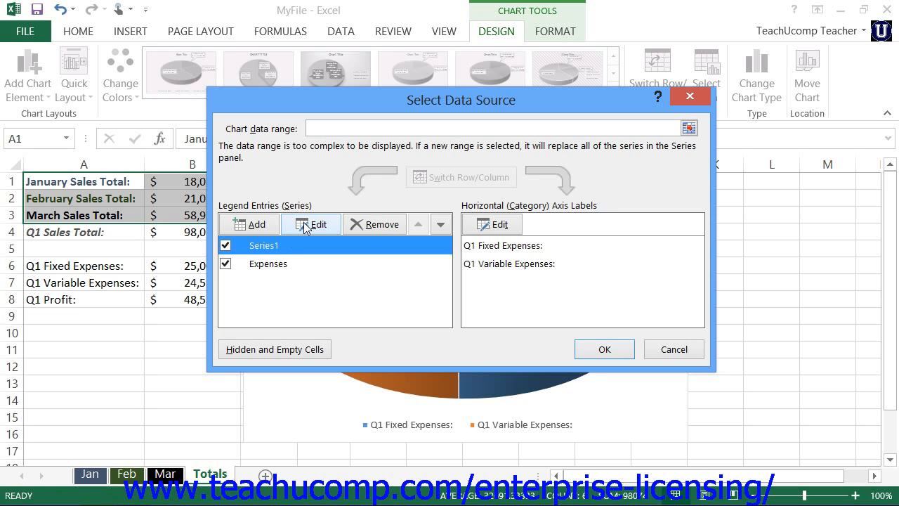
left_click(304, 224)
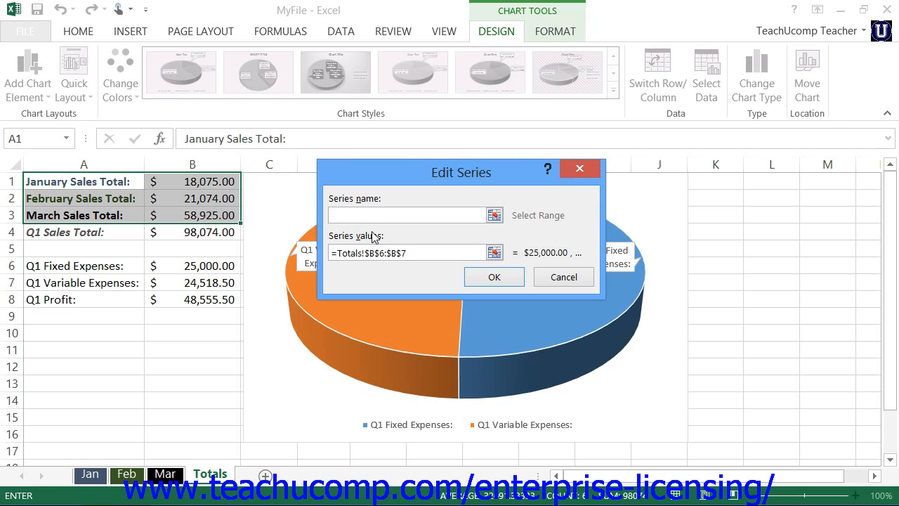
type("Total Expenses")
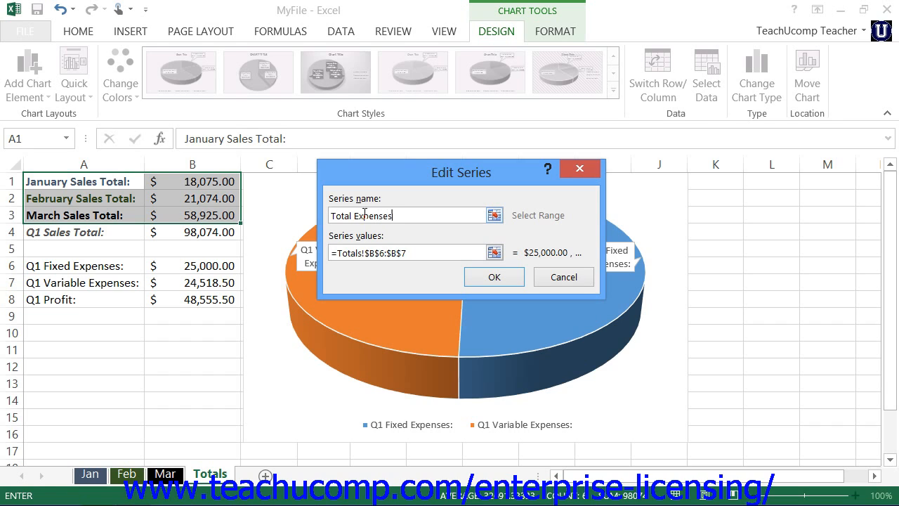
left_click(494, 277)
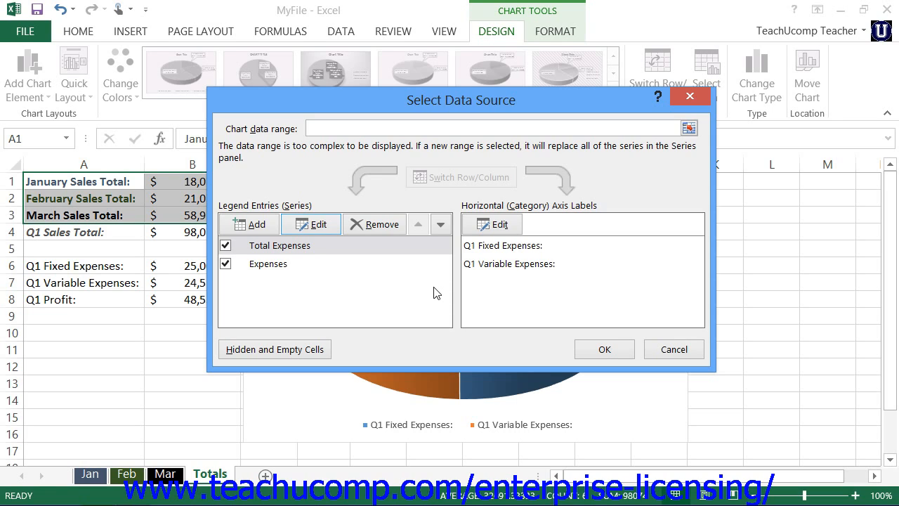
- Remove the "Expenses" series from the chart's legend entries
left_click(266, 272)
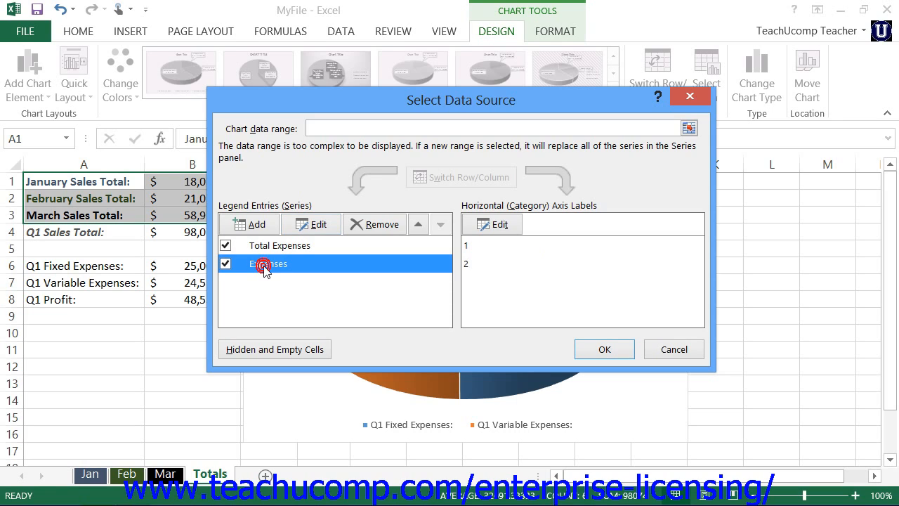
left_click(377, 225)
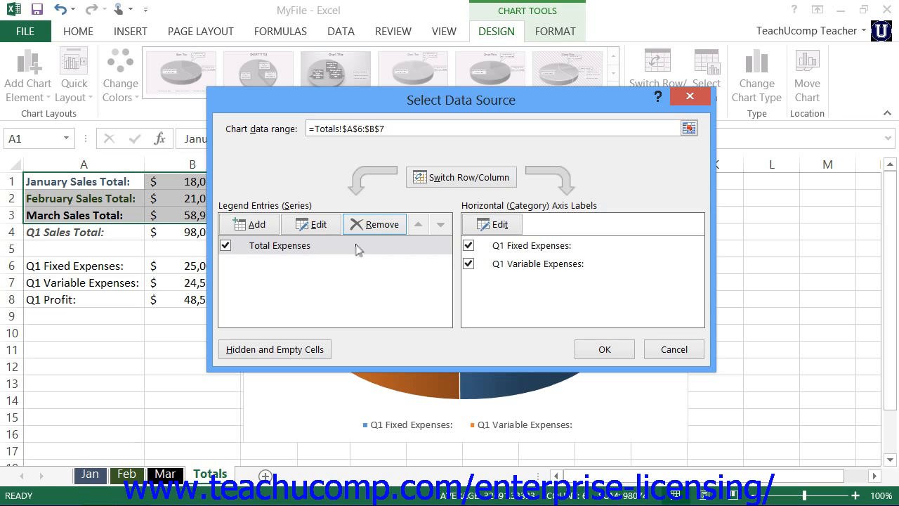
left_click(419, 224)
left_click(438, 223)
- Accept the existing axis label range and hidden and empty cell settings, and apply the data source changes to the chart
left_click(485, 235)
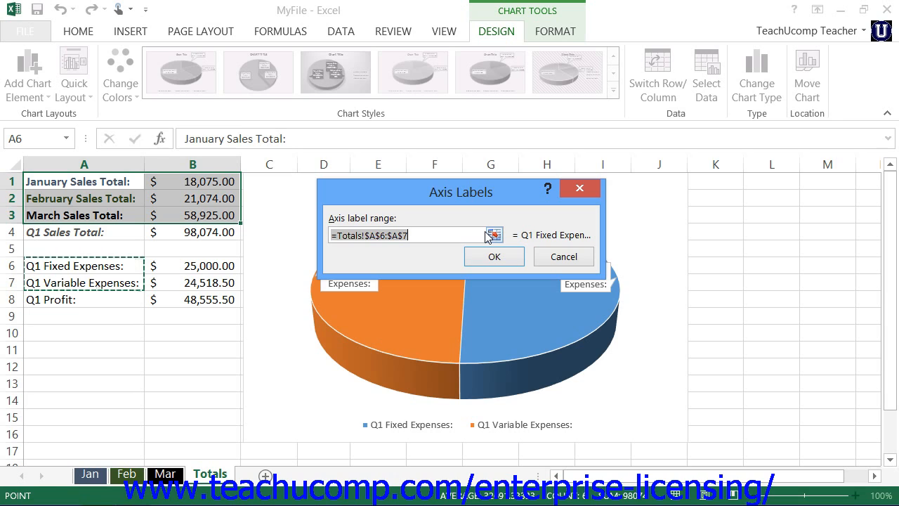
left_click(508, 257)
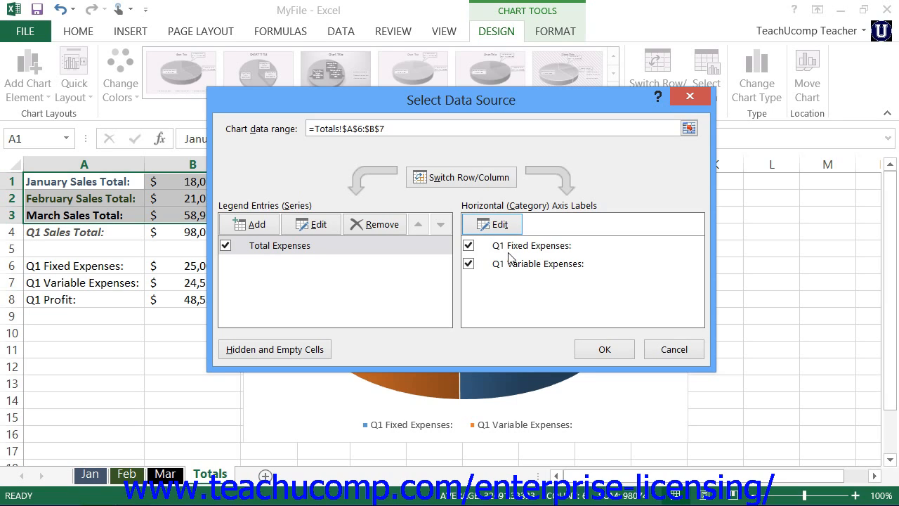
left_click(309, 351)
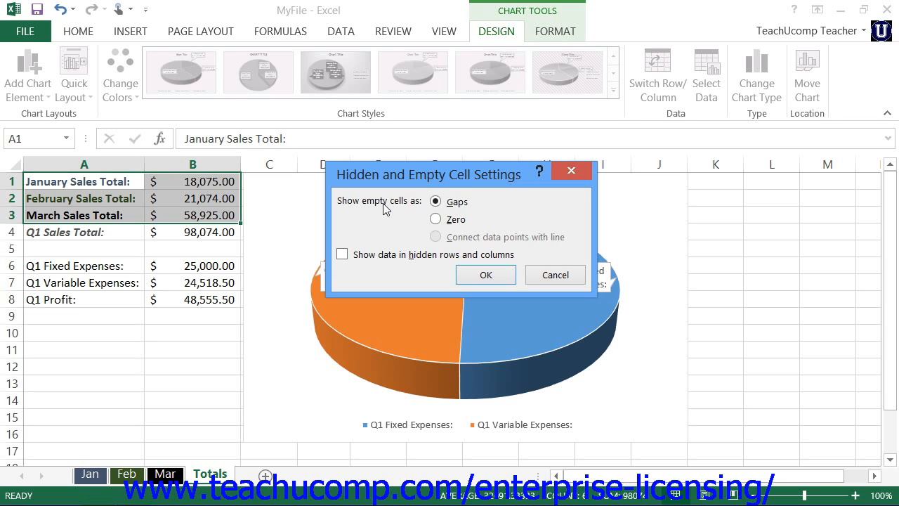
left_click(486, 274)
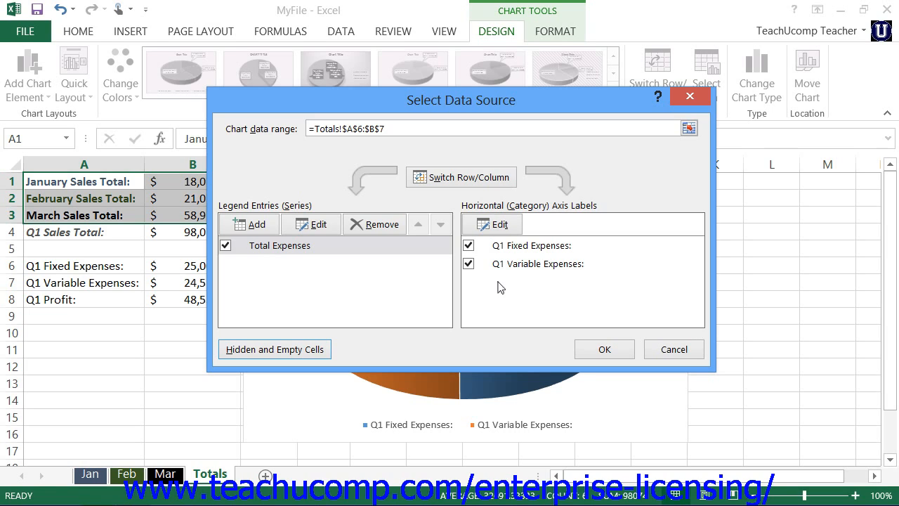
left_click(613, 350)
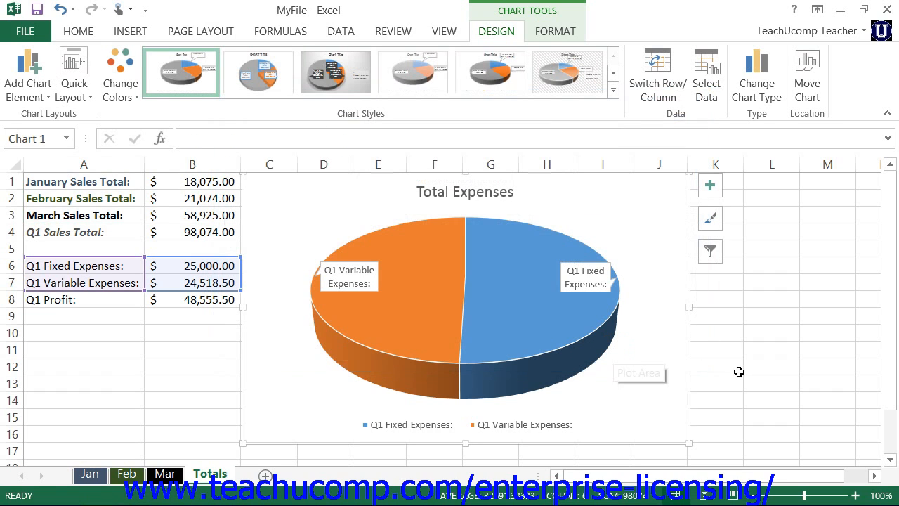